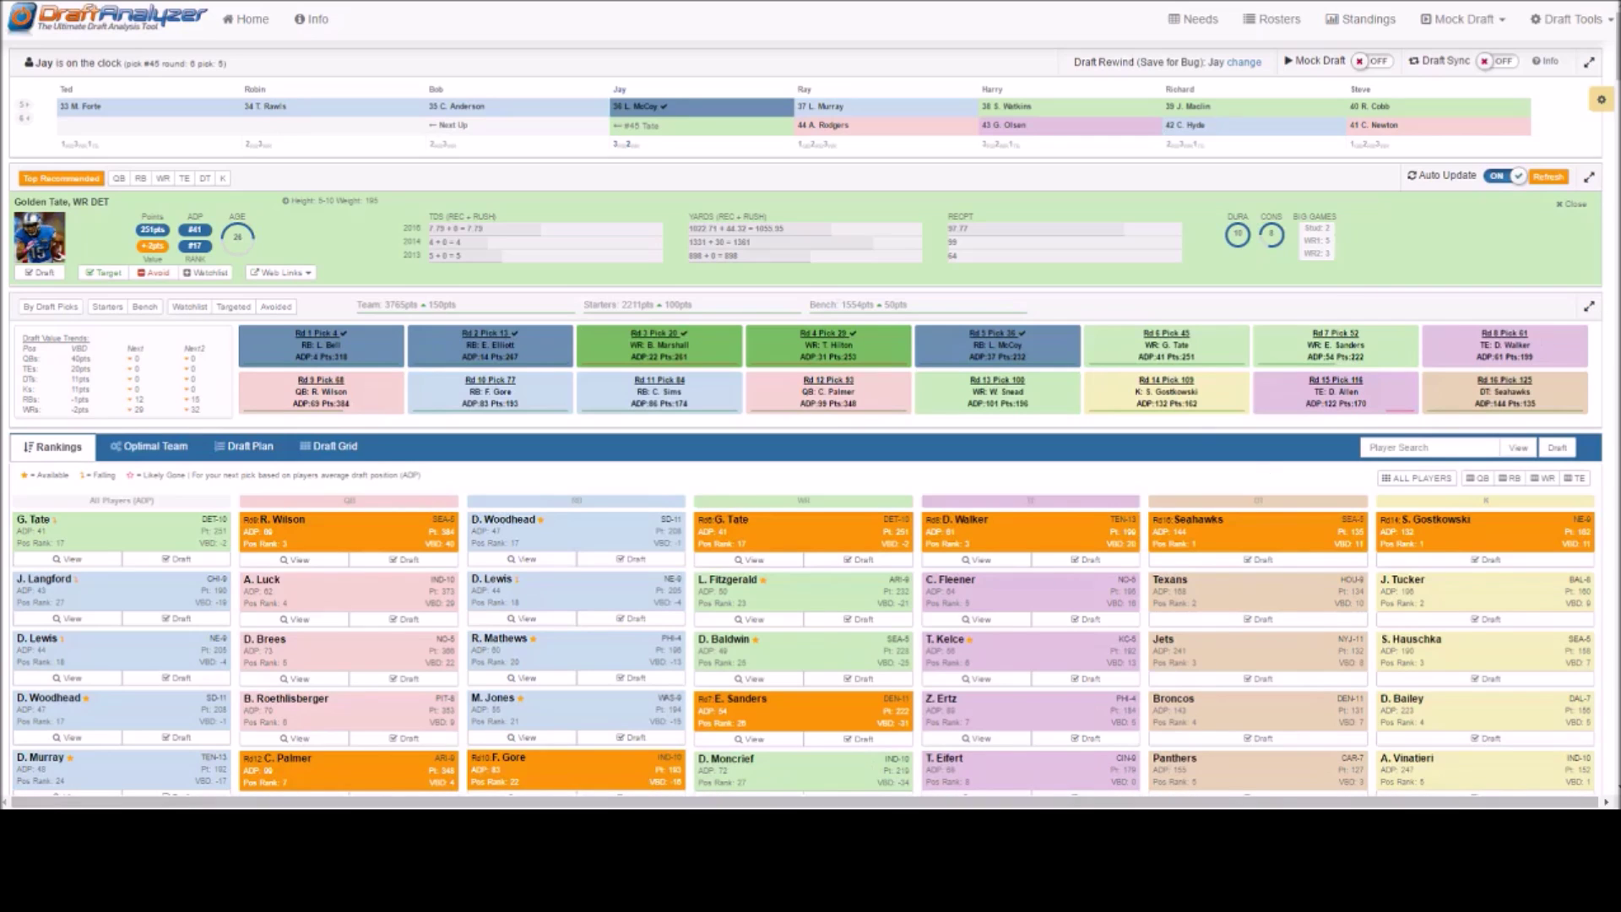
Open the General Manager settings and try the FantasySharks, FantasyGuru and 4FOR4 projection sources
left_click(1602, 103)
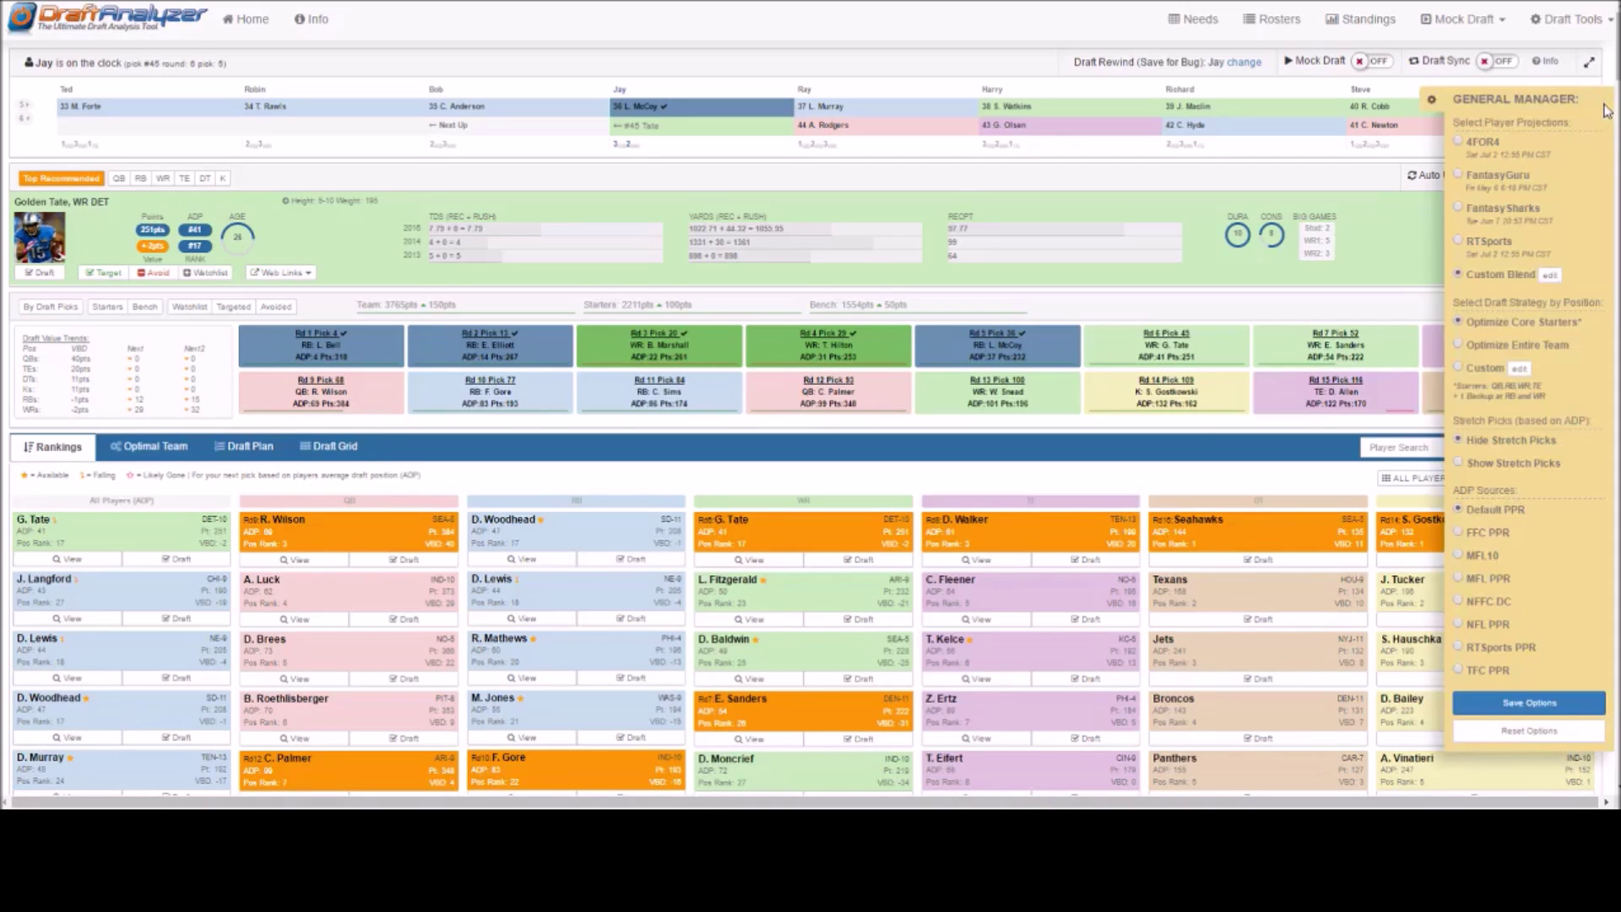
left_click_drag(1587, 100, 1461, 107)
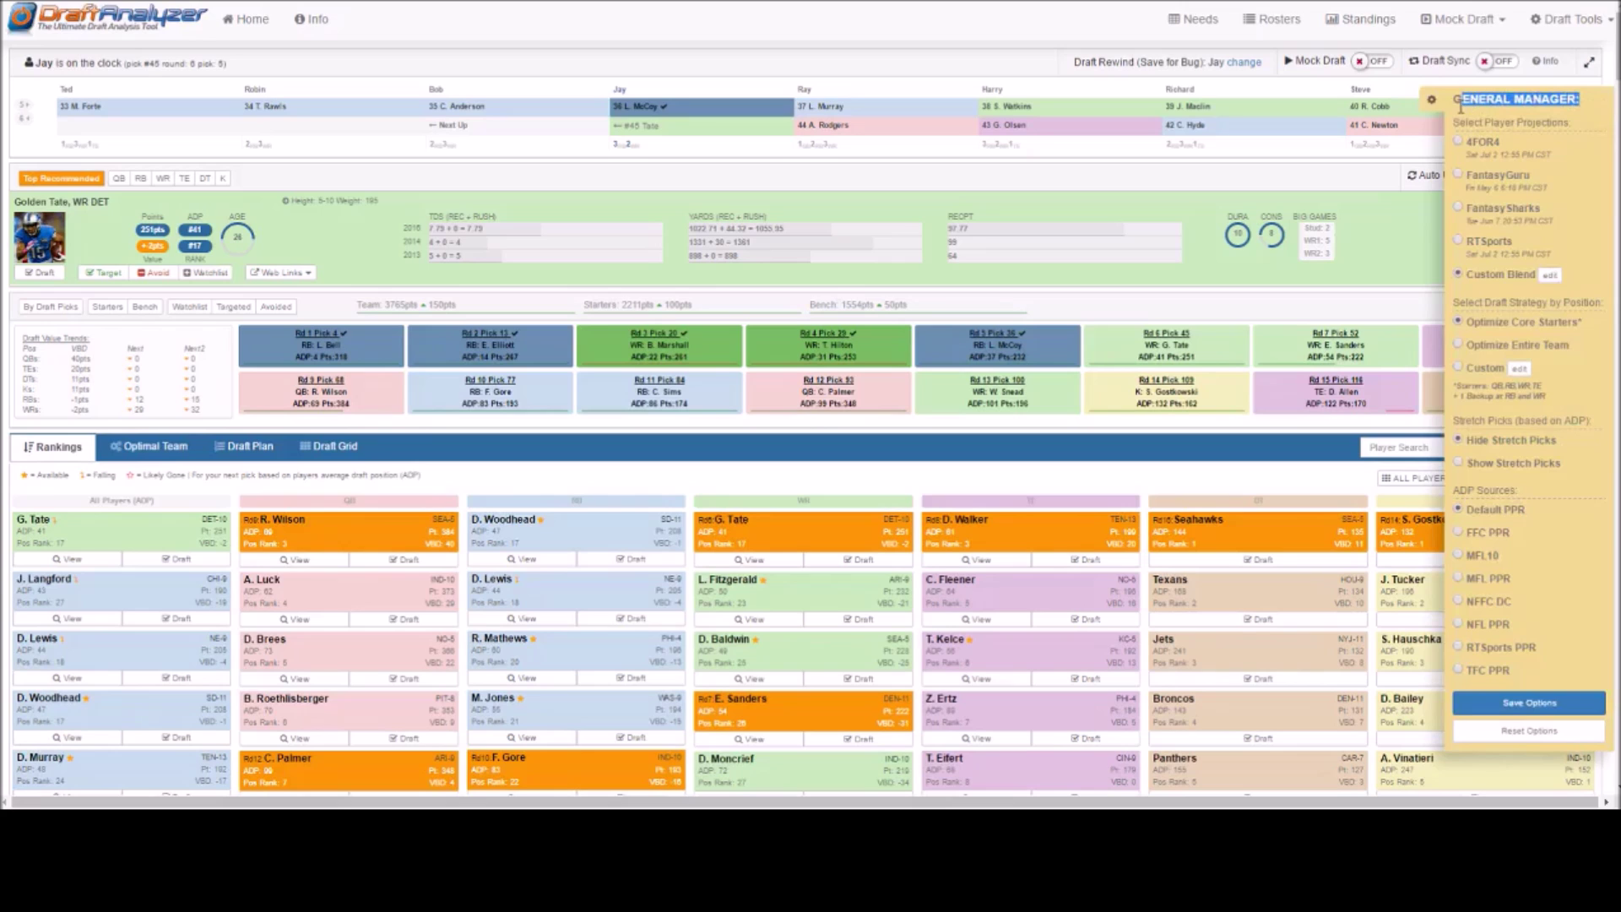
left_click(1458, 114)
left_click(1600, 105)
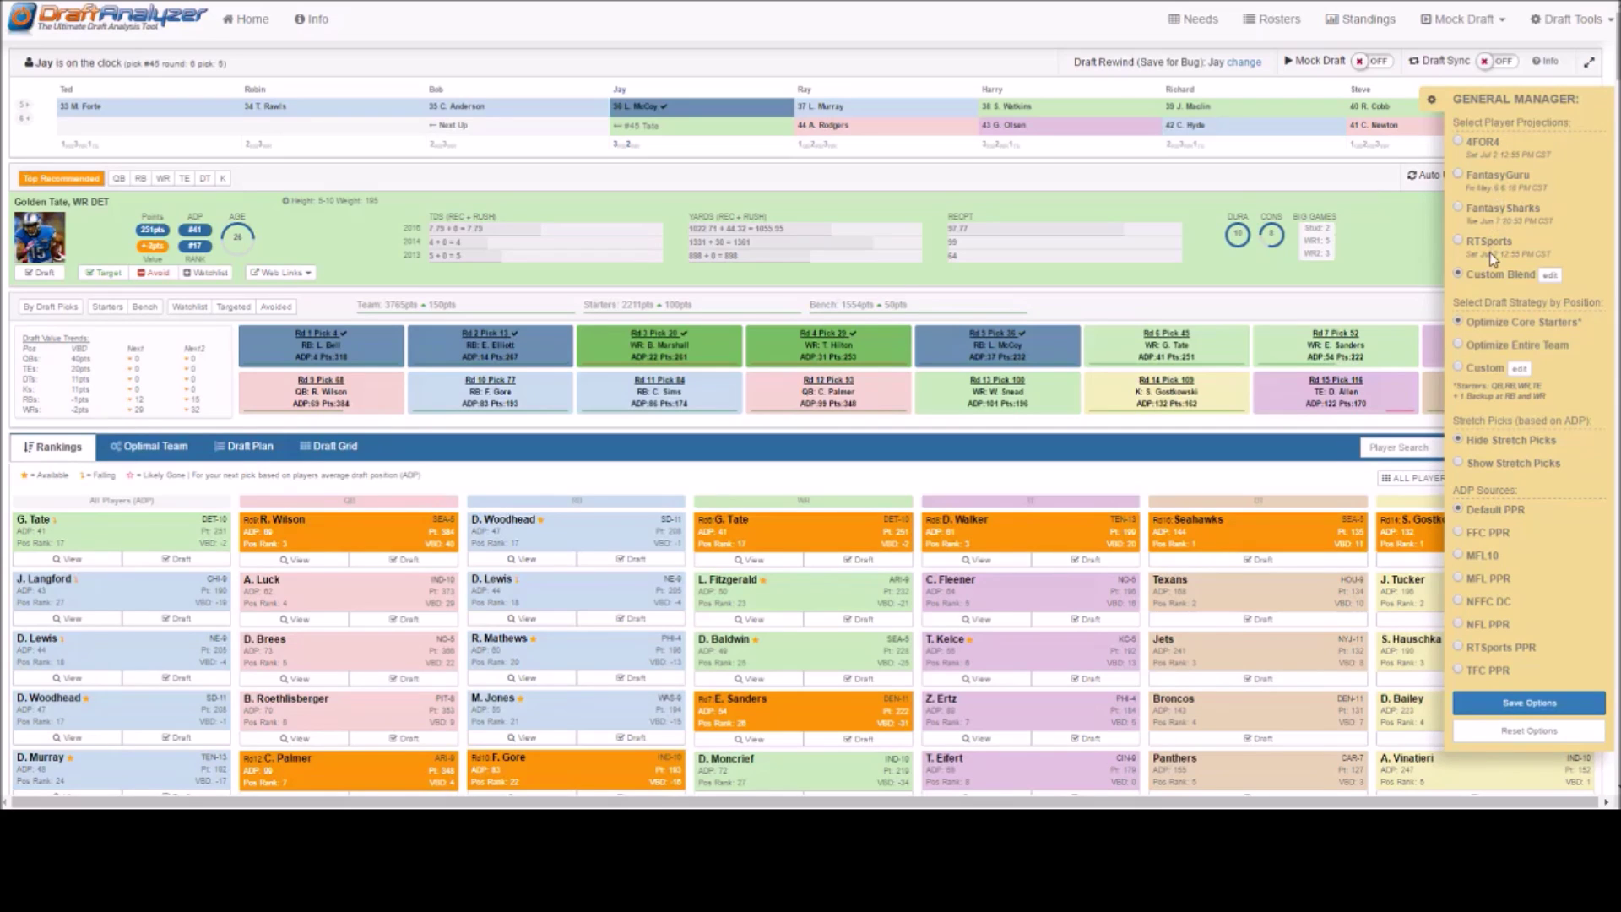
left_click(1458, 207)
left_click(1461, 174)
left_click(1458, 143)
Save the Custom Blend with 4FOR4, FantasyGuru, FantasySharks and RTSports each at 25%
left_click(1551, 277)
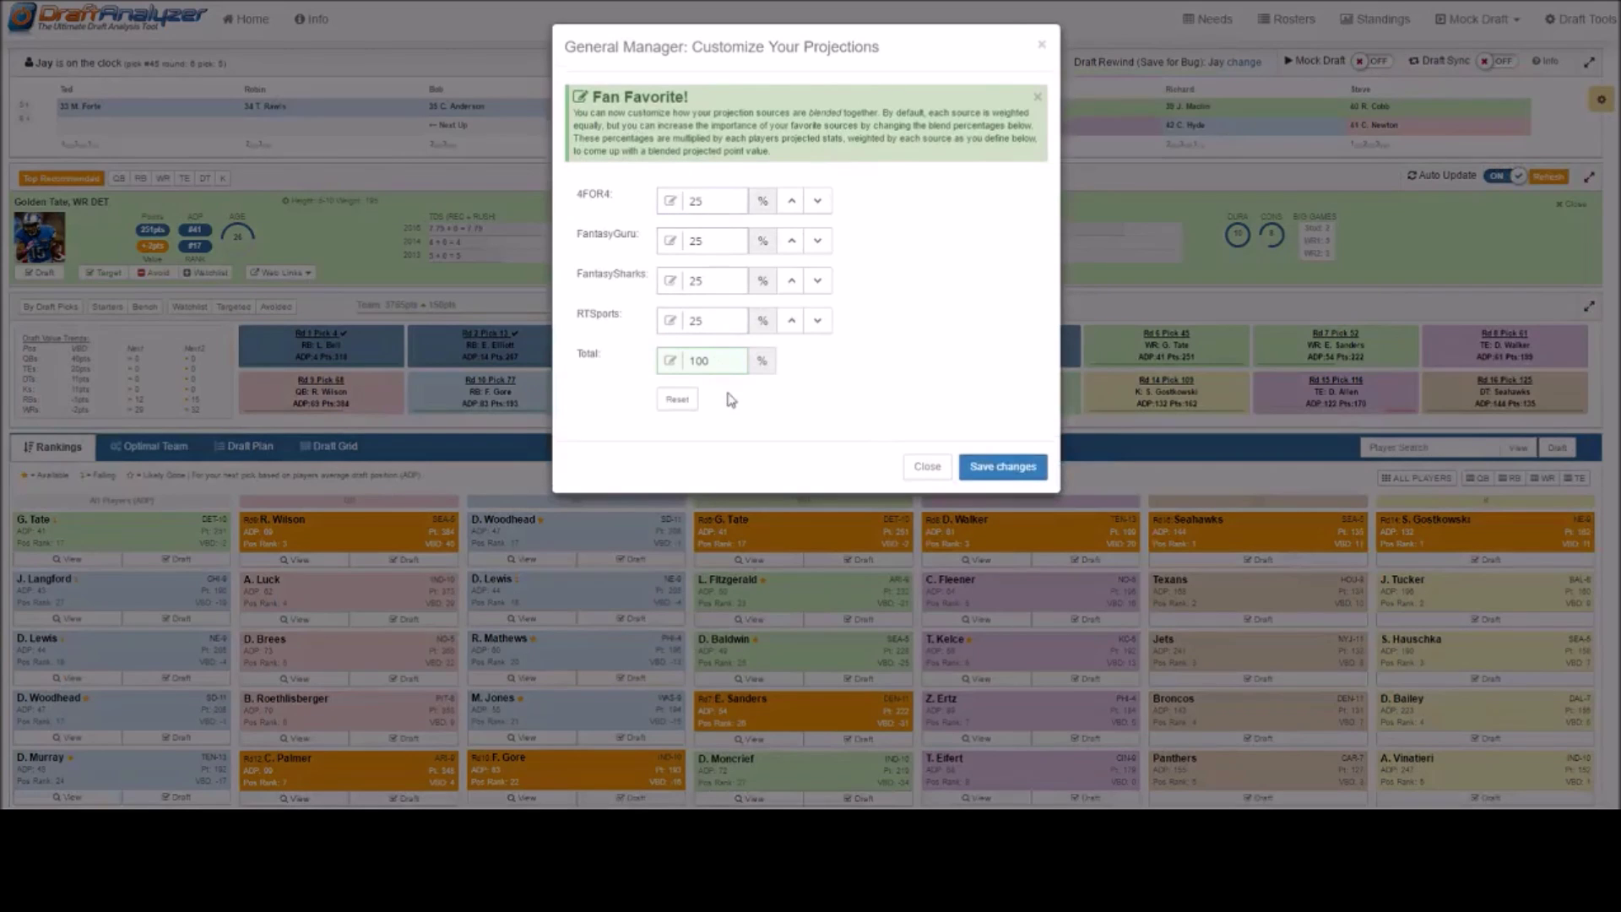
left_click_drag(853, 315, 577, 187)
left_click(578, 188)
left_click(991, 470)
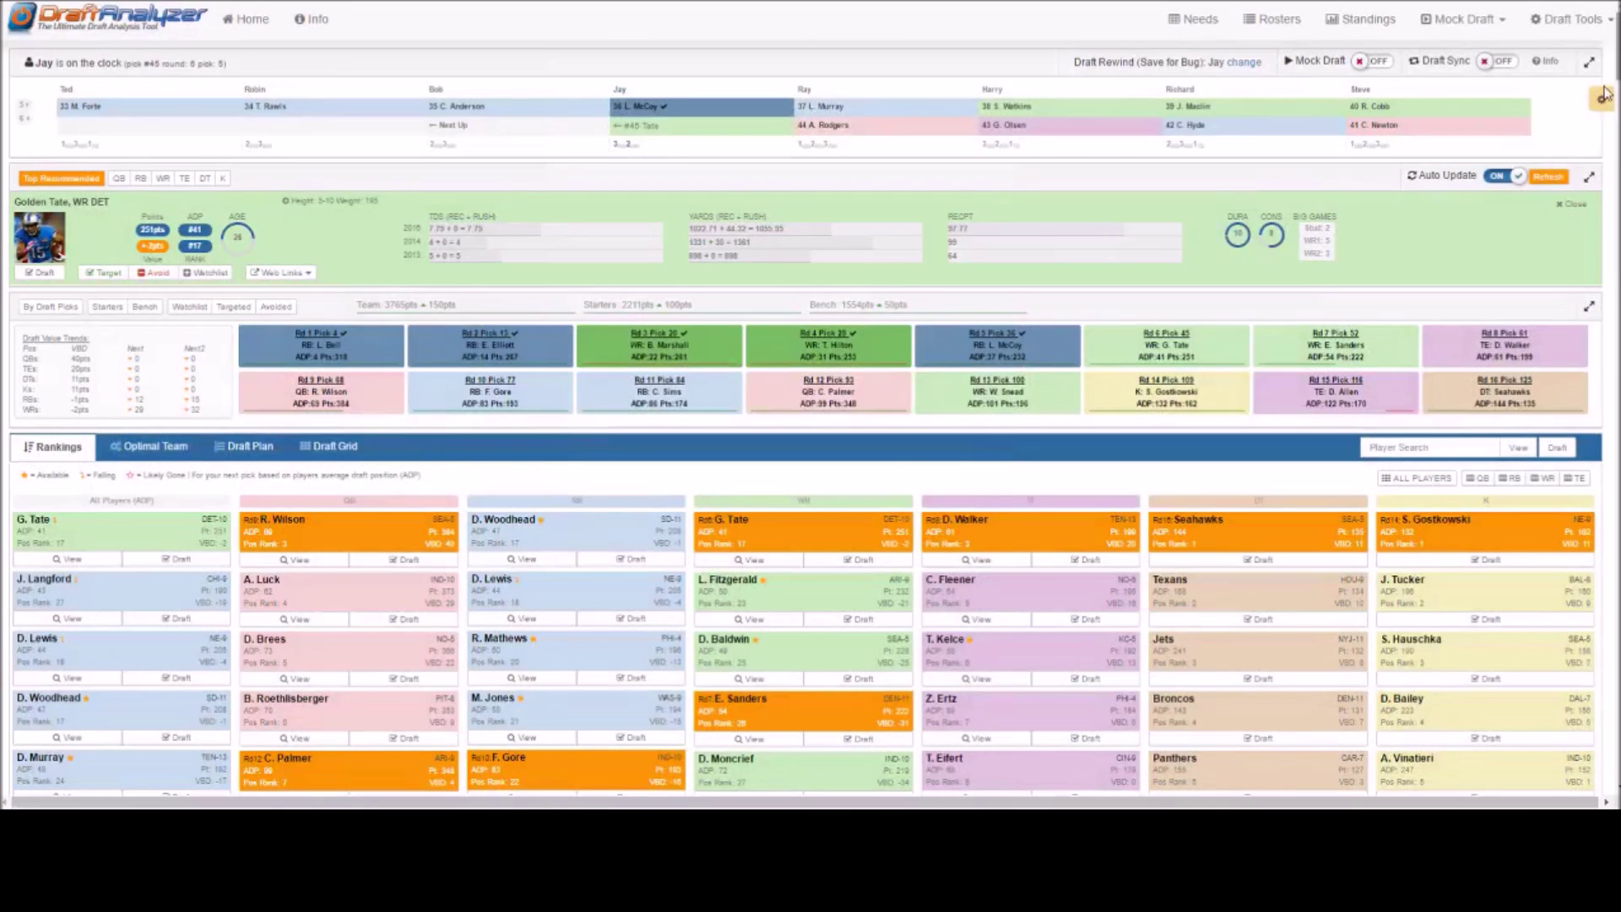
left_click(1596, 99)
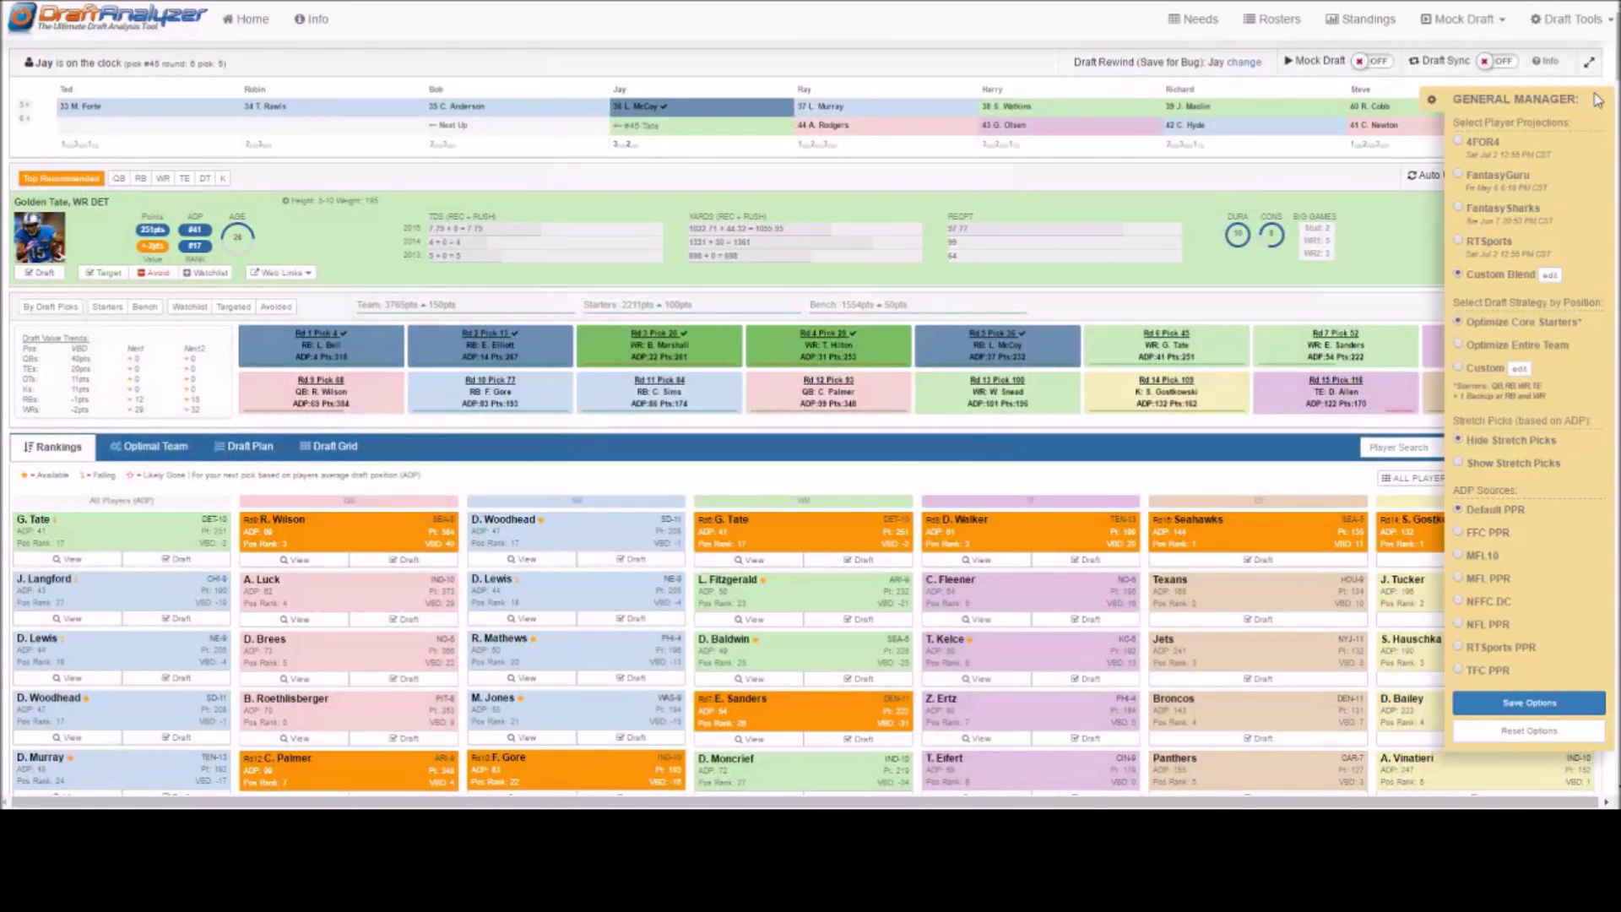
Try RTSports and FantasyGuru projections, then reselect Custom Blend and edit its percentages
left_click(1460, 243)
left_click(1460, 176)
left_click(1459, 276)
left_click(1550, 276)
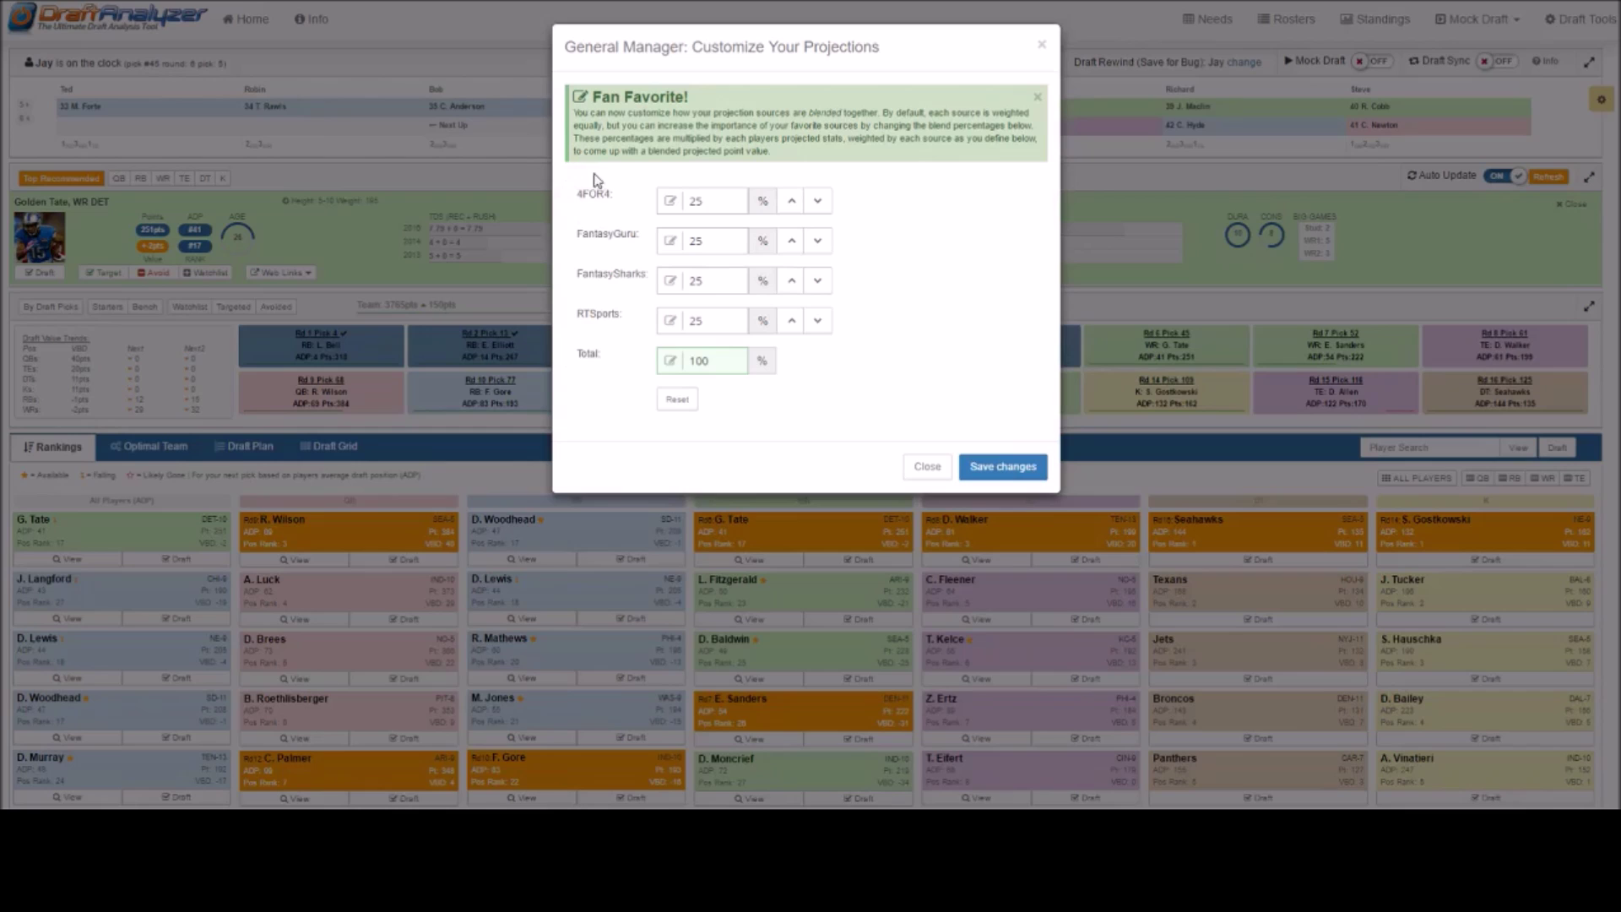
In Customize Your Projections, enter 4FOR4 30, FantasyGuru 20, FantasySharks 0, RTSports 50 and save
double_click(685, 203)
type("30")
double_click(695, 240)
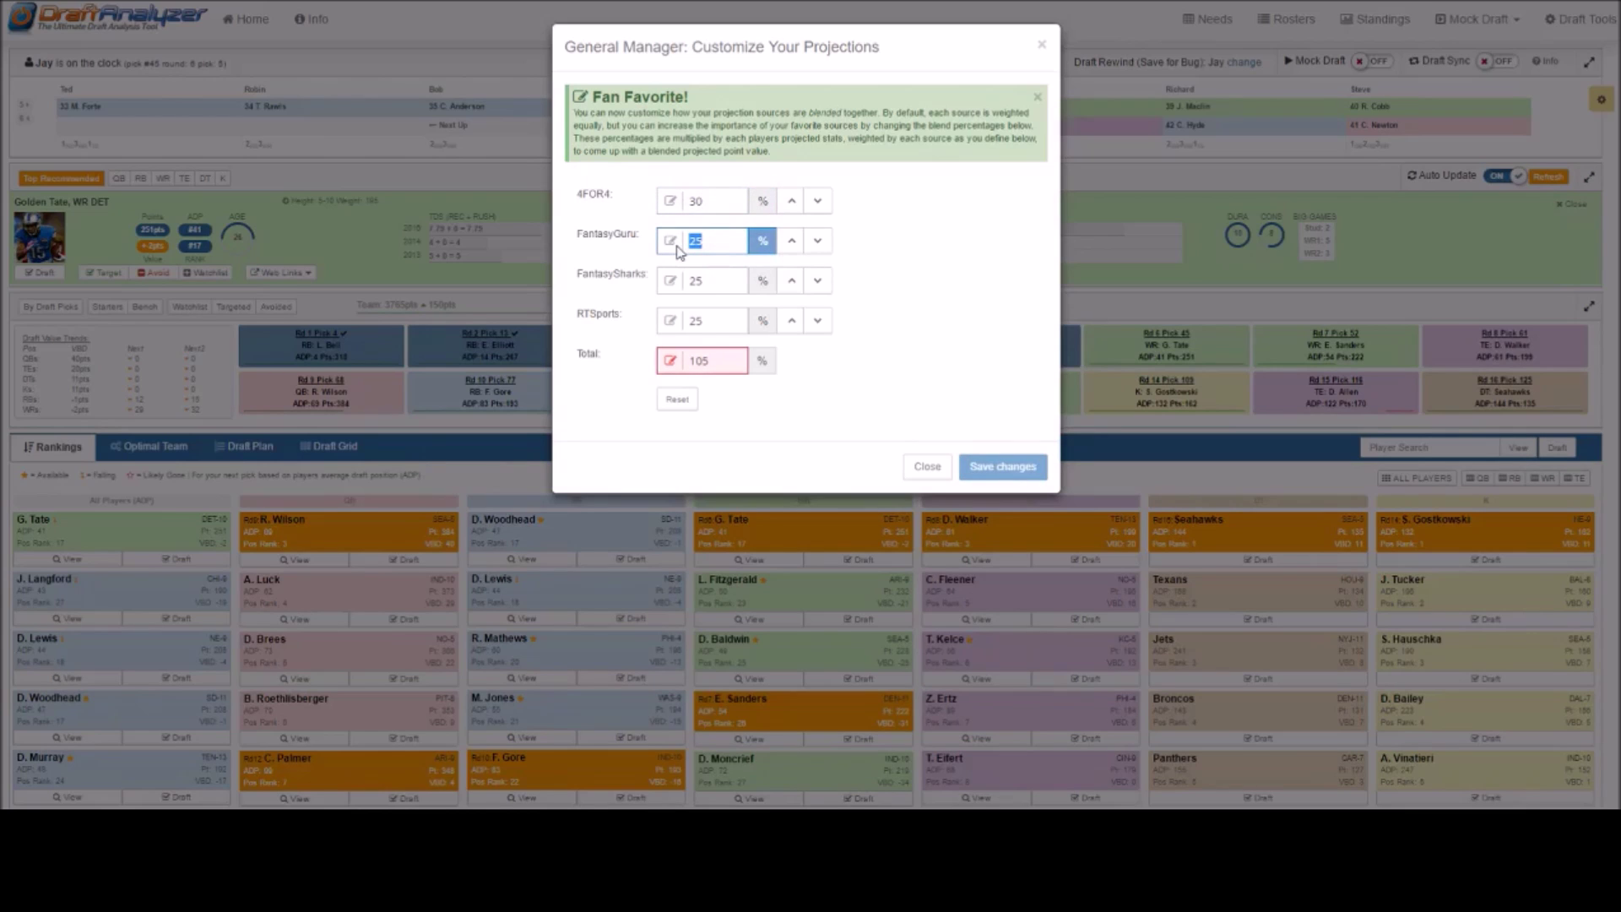
type("20")
double_click(699, 282)
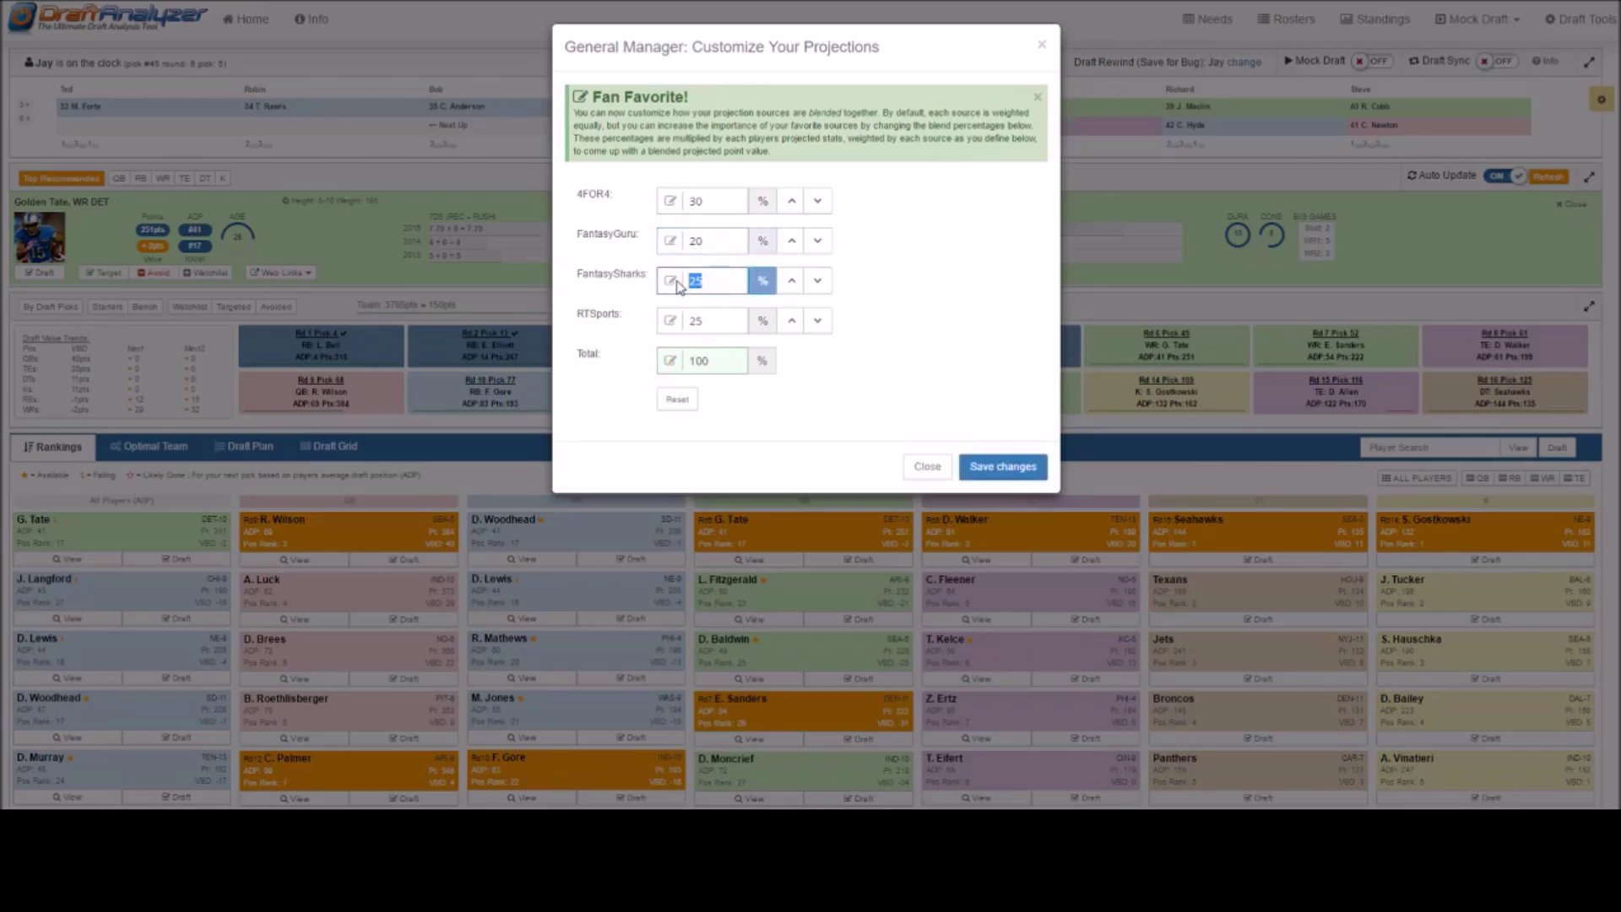
type("0")
double_click(697, 321)
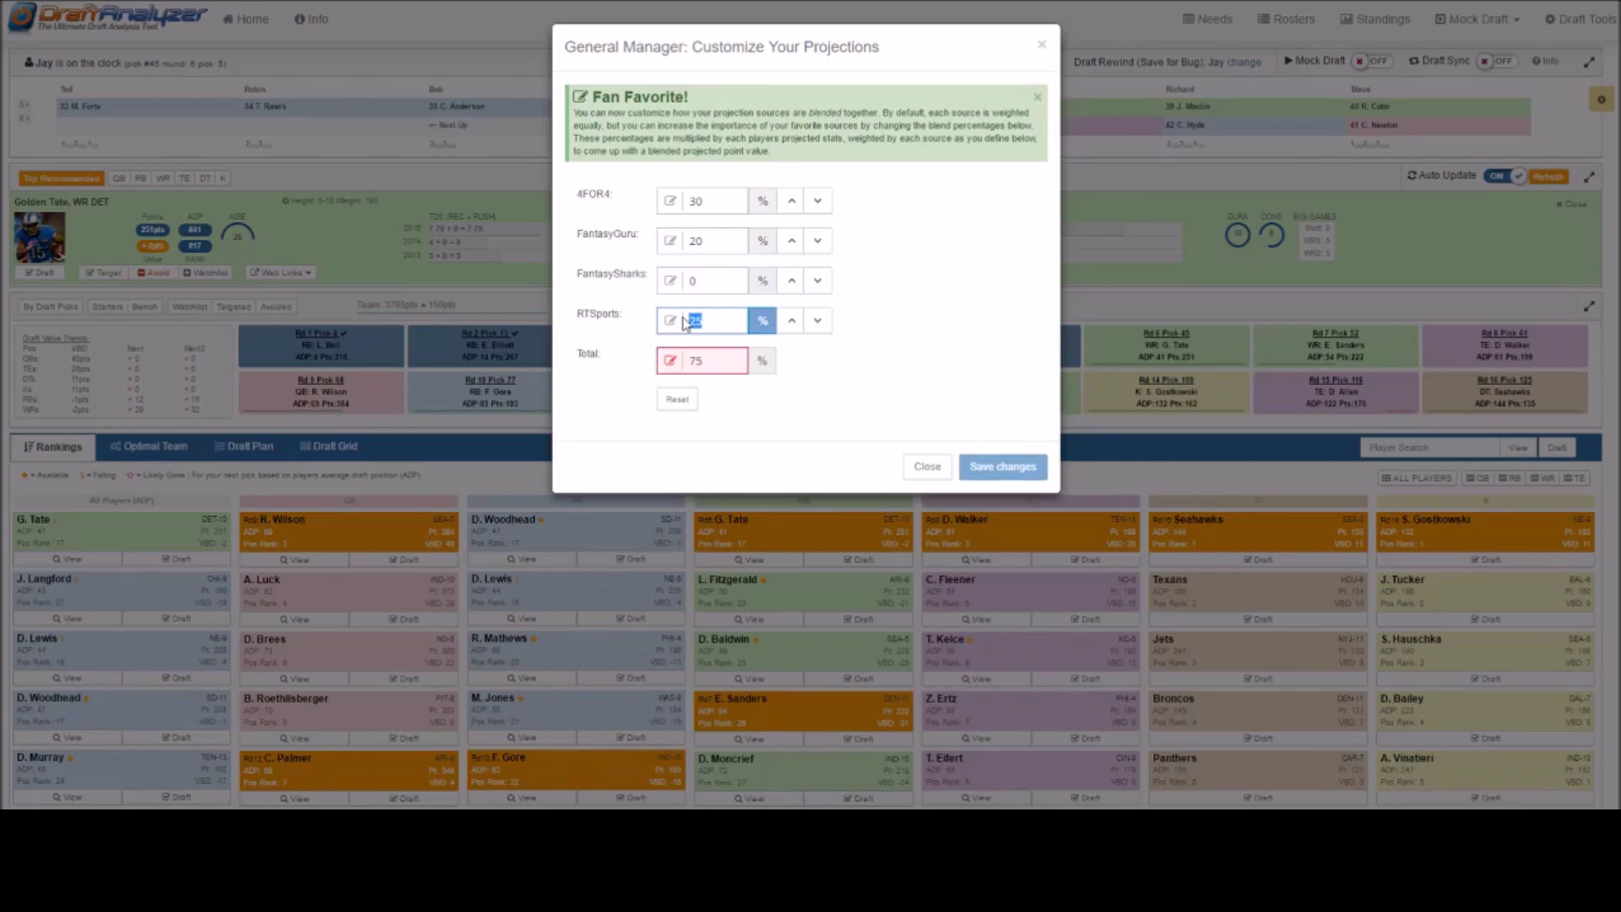
type("50")
left_click(726, 279)
left_click(971, 469)
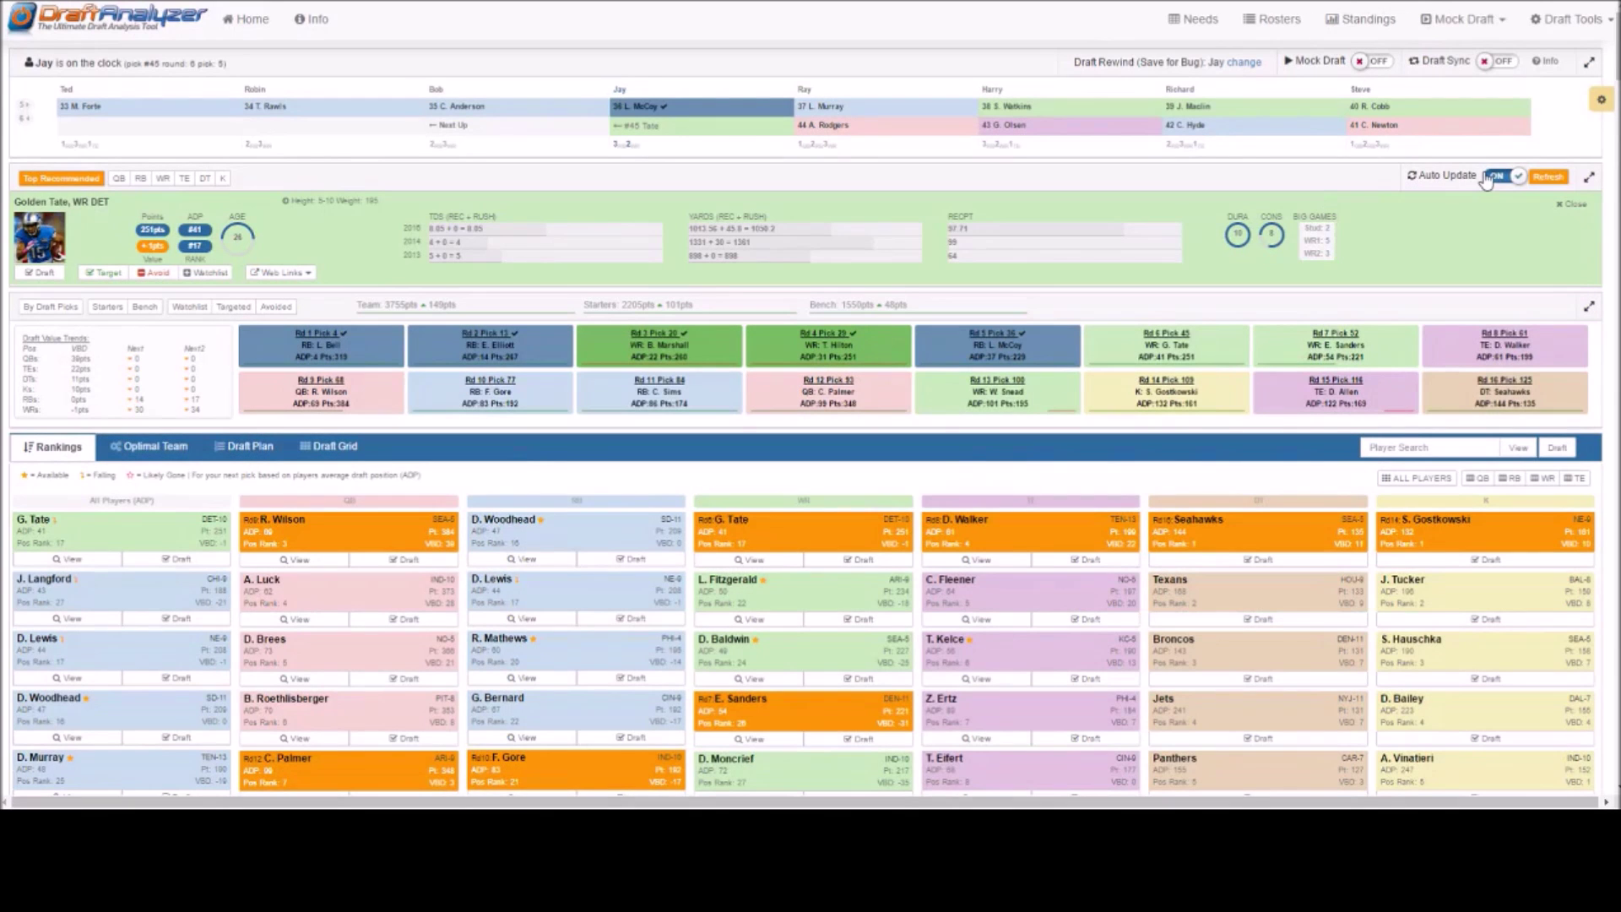
left_click(1602, 103)
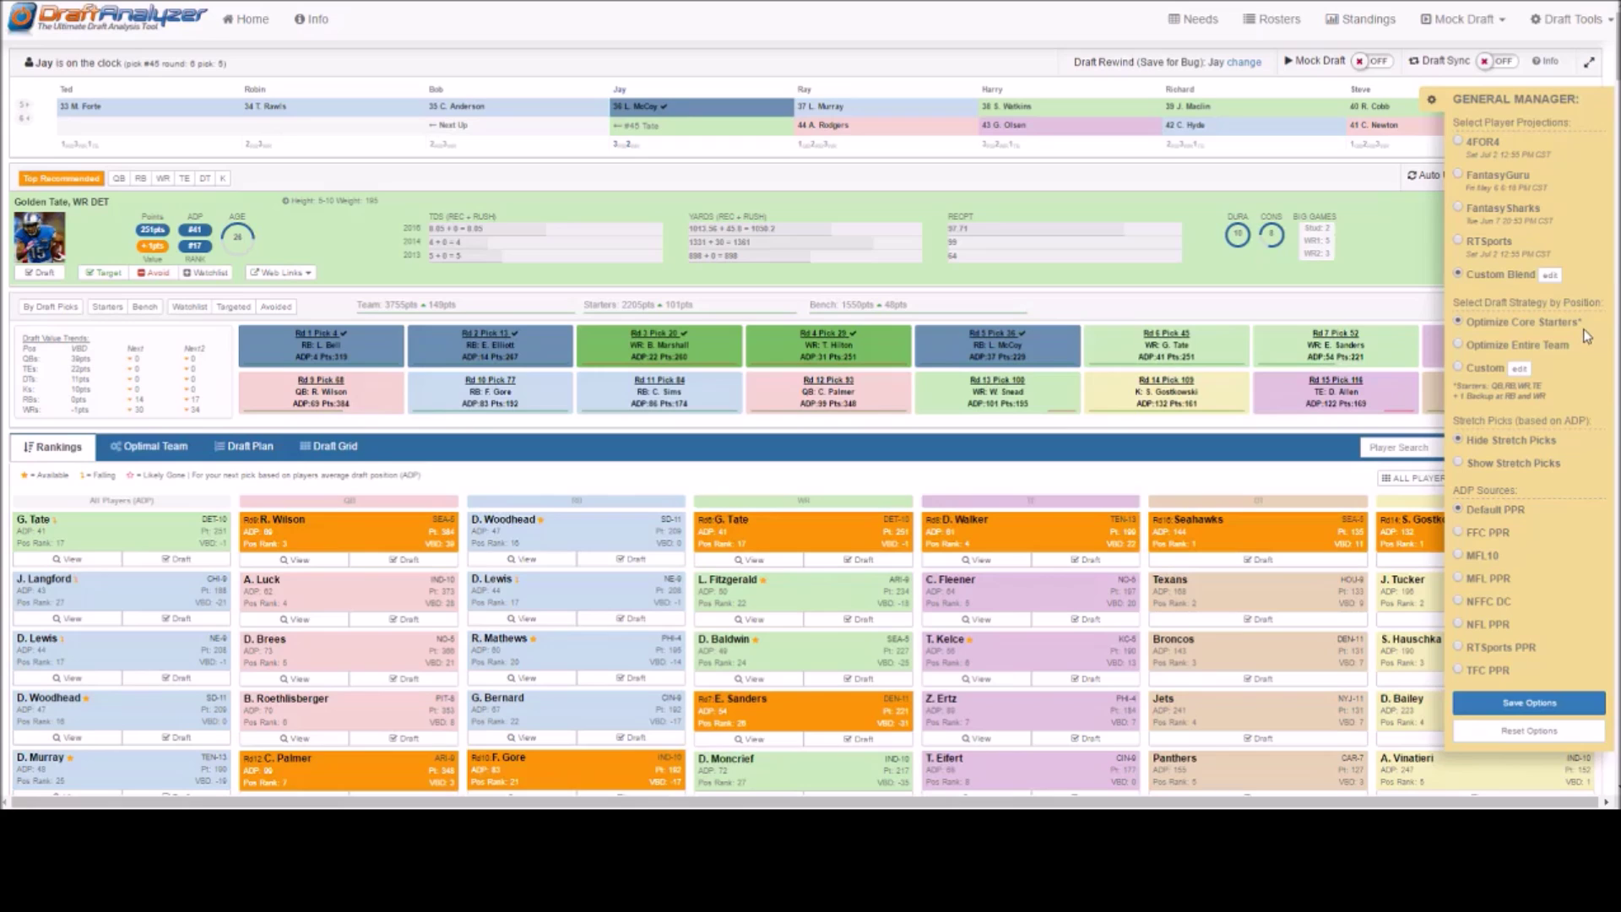
Set the draft strategy to Custom in the General Manager settings
mouse_move(1585, 324)
left_mouse_down()
mouse_move(1471, 328)
mouse_move(1586, 326)
left_mouse_up()
left_click(1459, 346)
Enter 10 for RB Starters and RB Bench in Draft Strategy by Position and save
left_click(1520, 369)
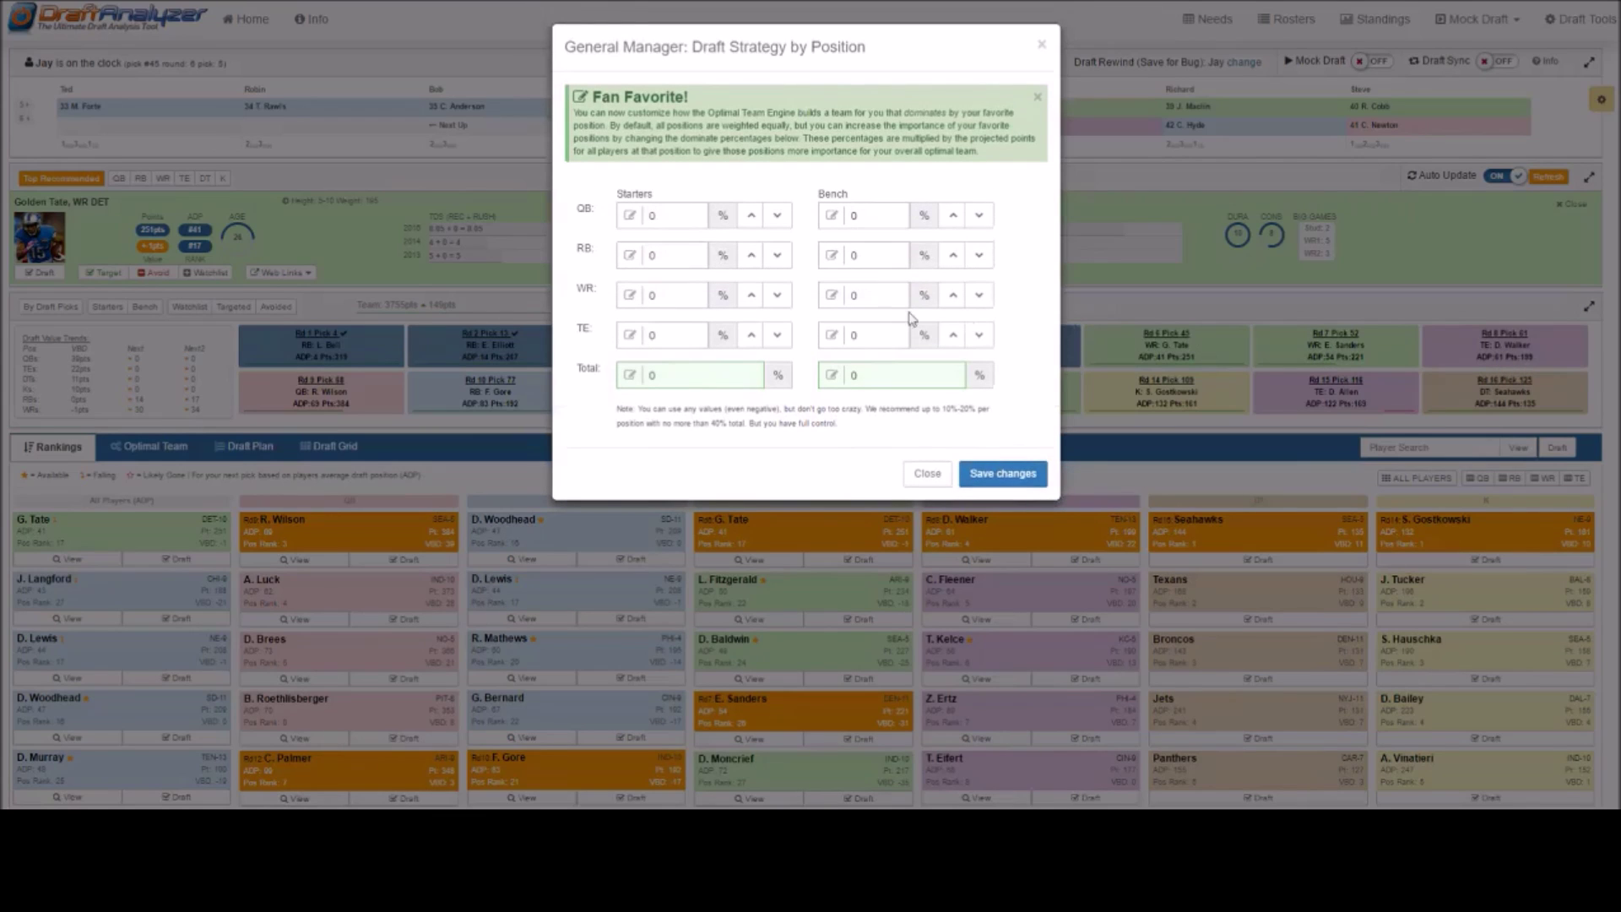
left_click(669, 259)
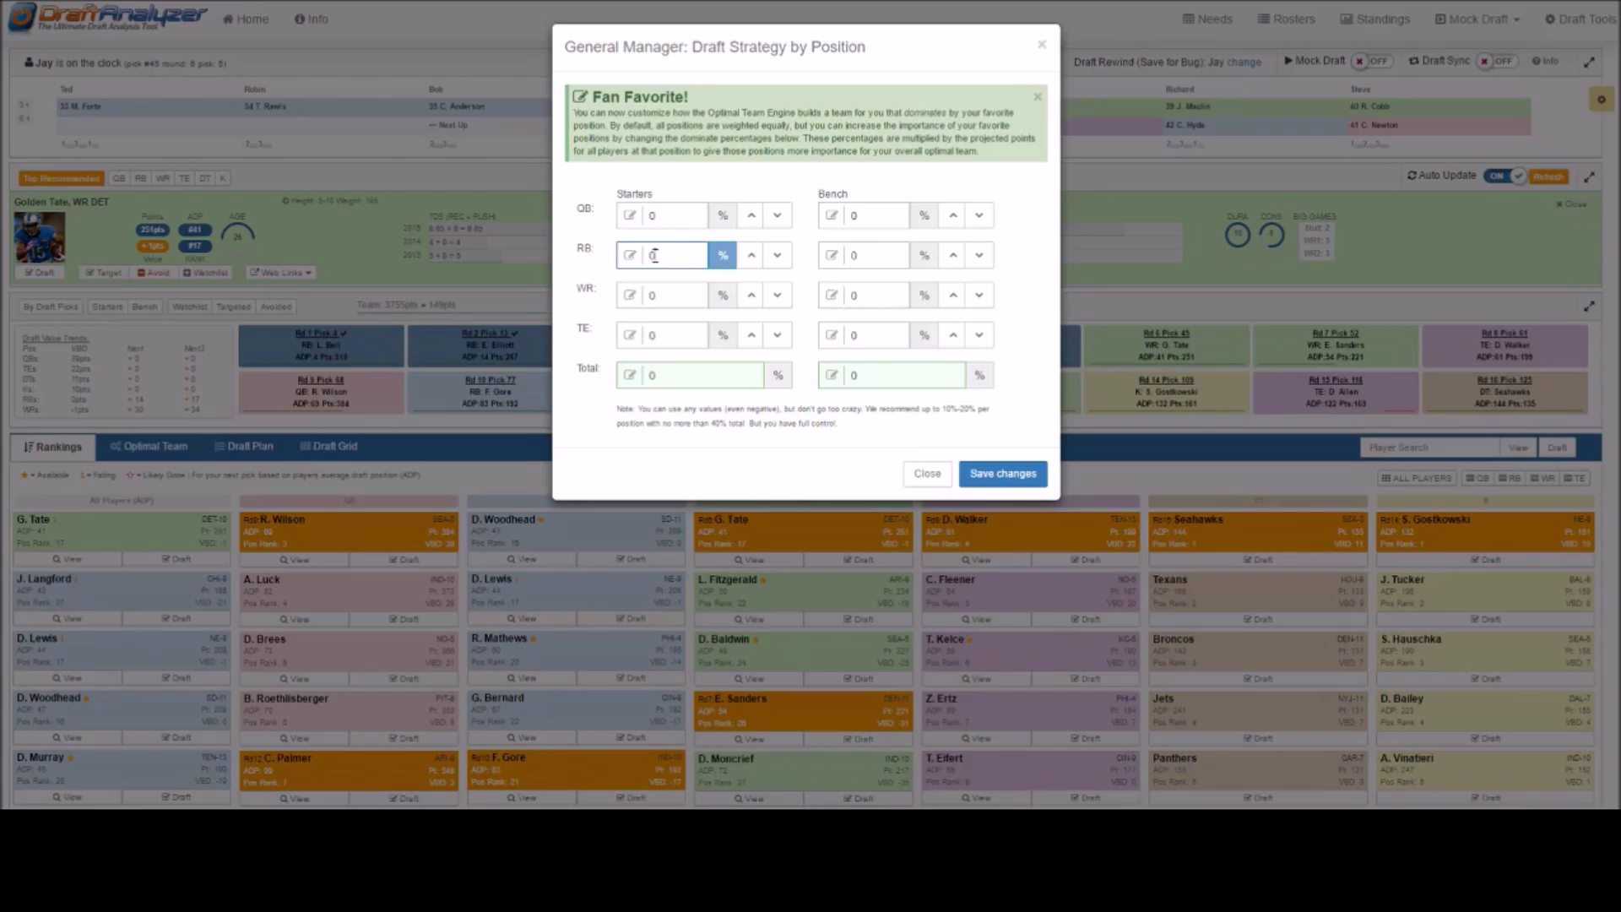
double_click(655, 255)
type("10")
double_click(851, 255)
key("BackSpace")
type("10")
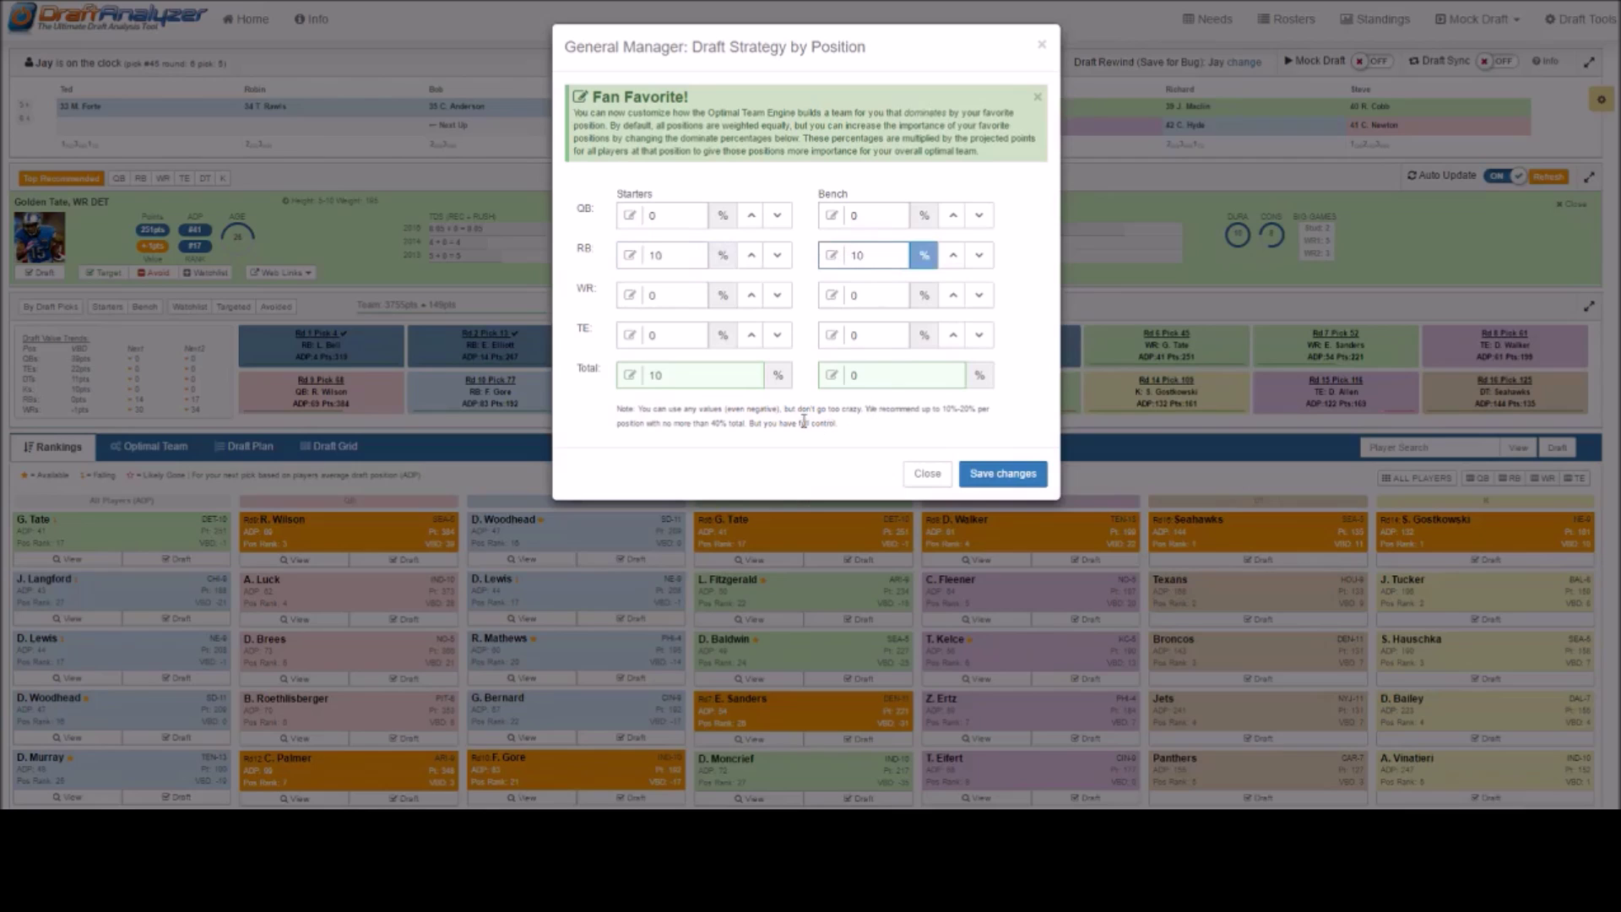
left_click(852, 427)
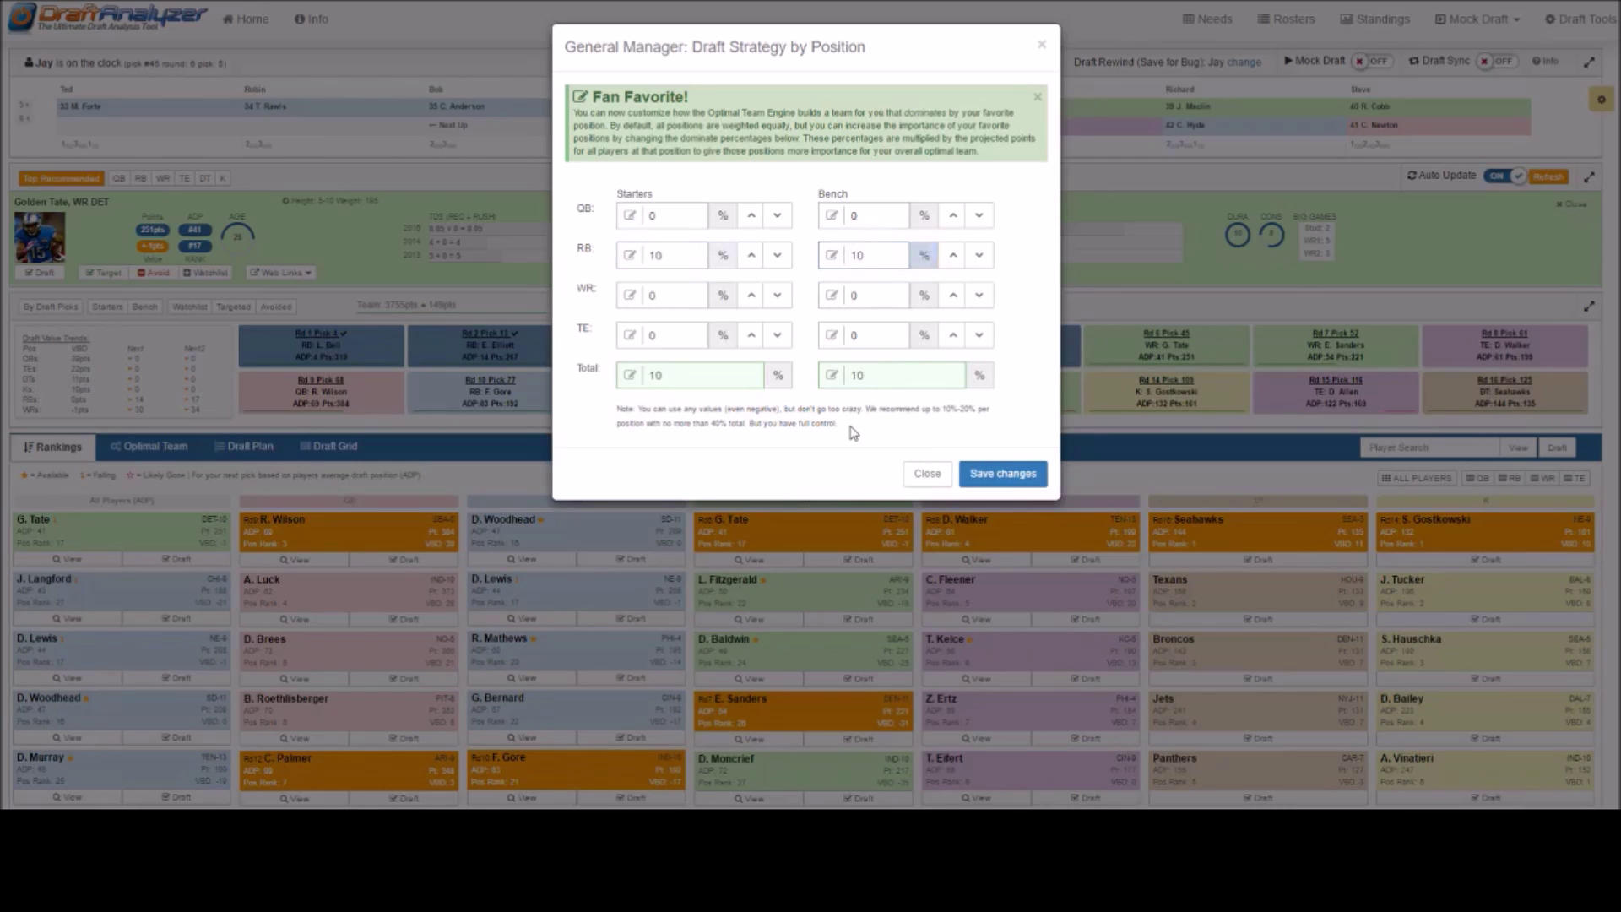
left_click(851, 338)
left_click(868, 376)
left_click(993, 485)
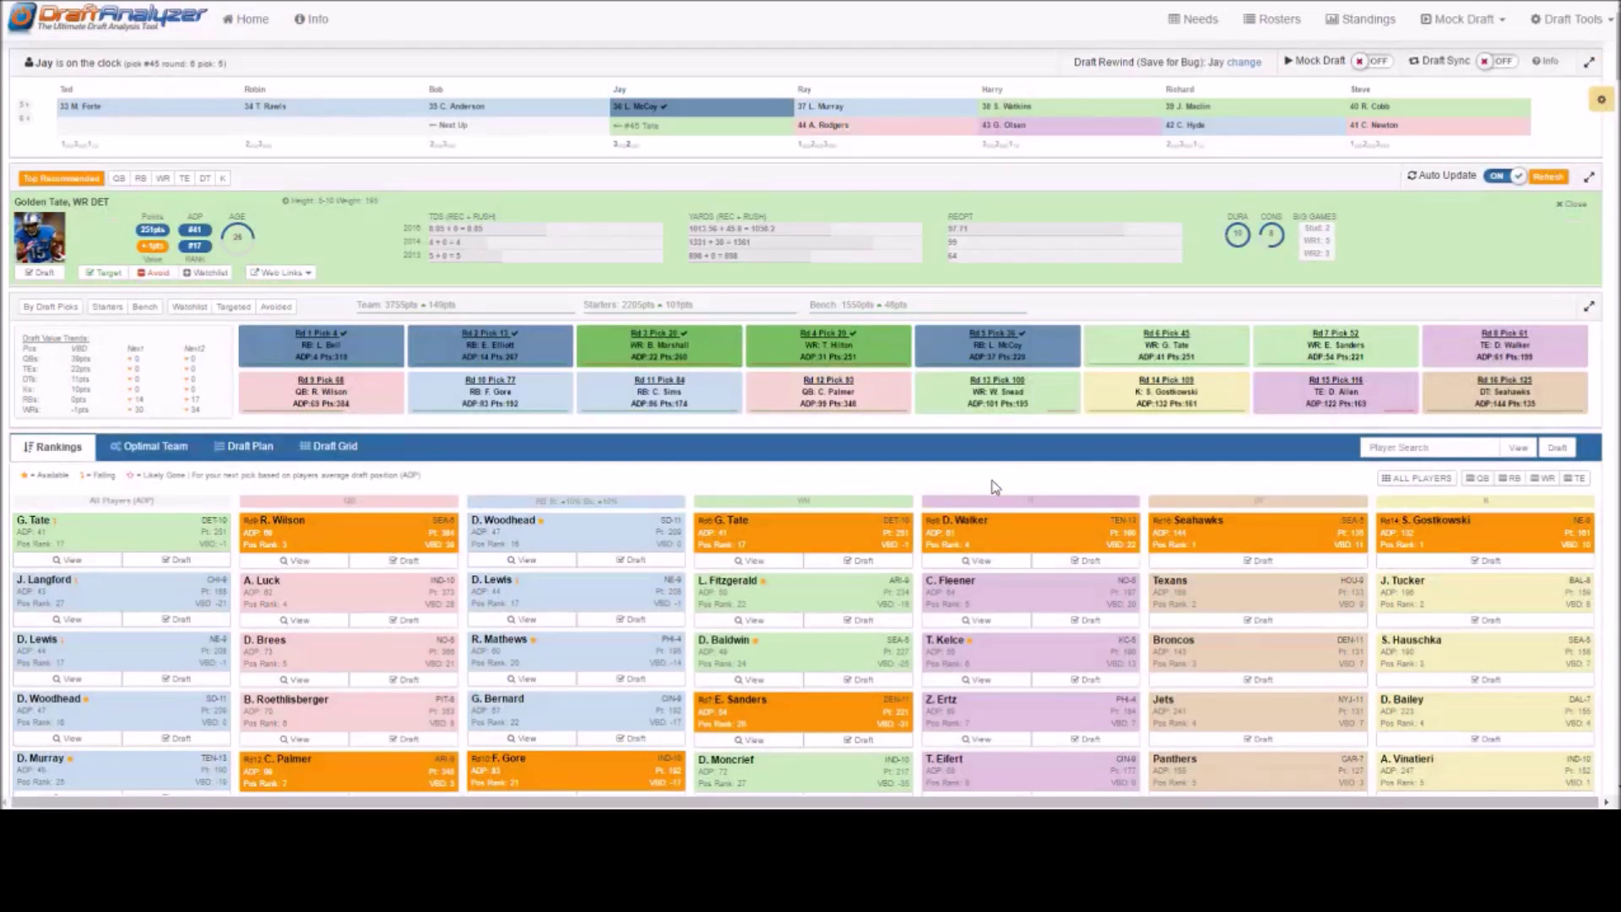
Select Hide Stretch Picks and choose NFL PPR as the ADP source
left_click(1602, 102)
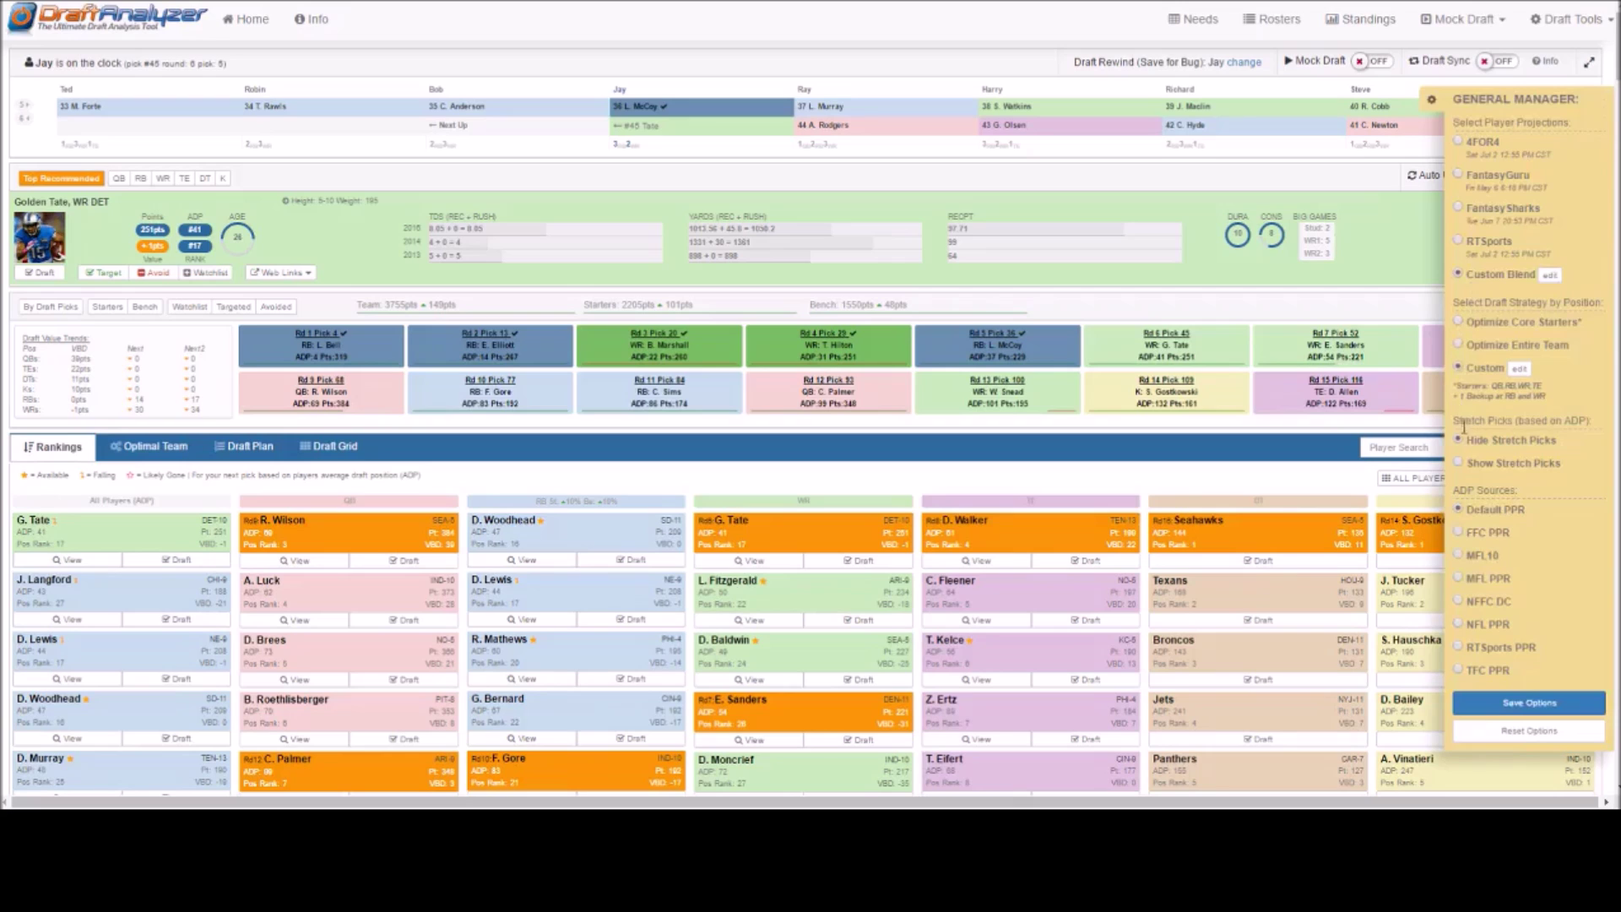
mouse_move(1596, 425)
left_mouse_down()
mouse_move(1452, 420)
mouse_move(1597, 425)
left_mouse_up()
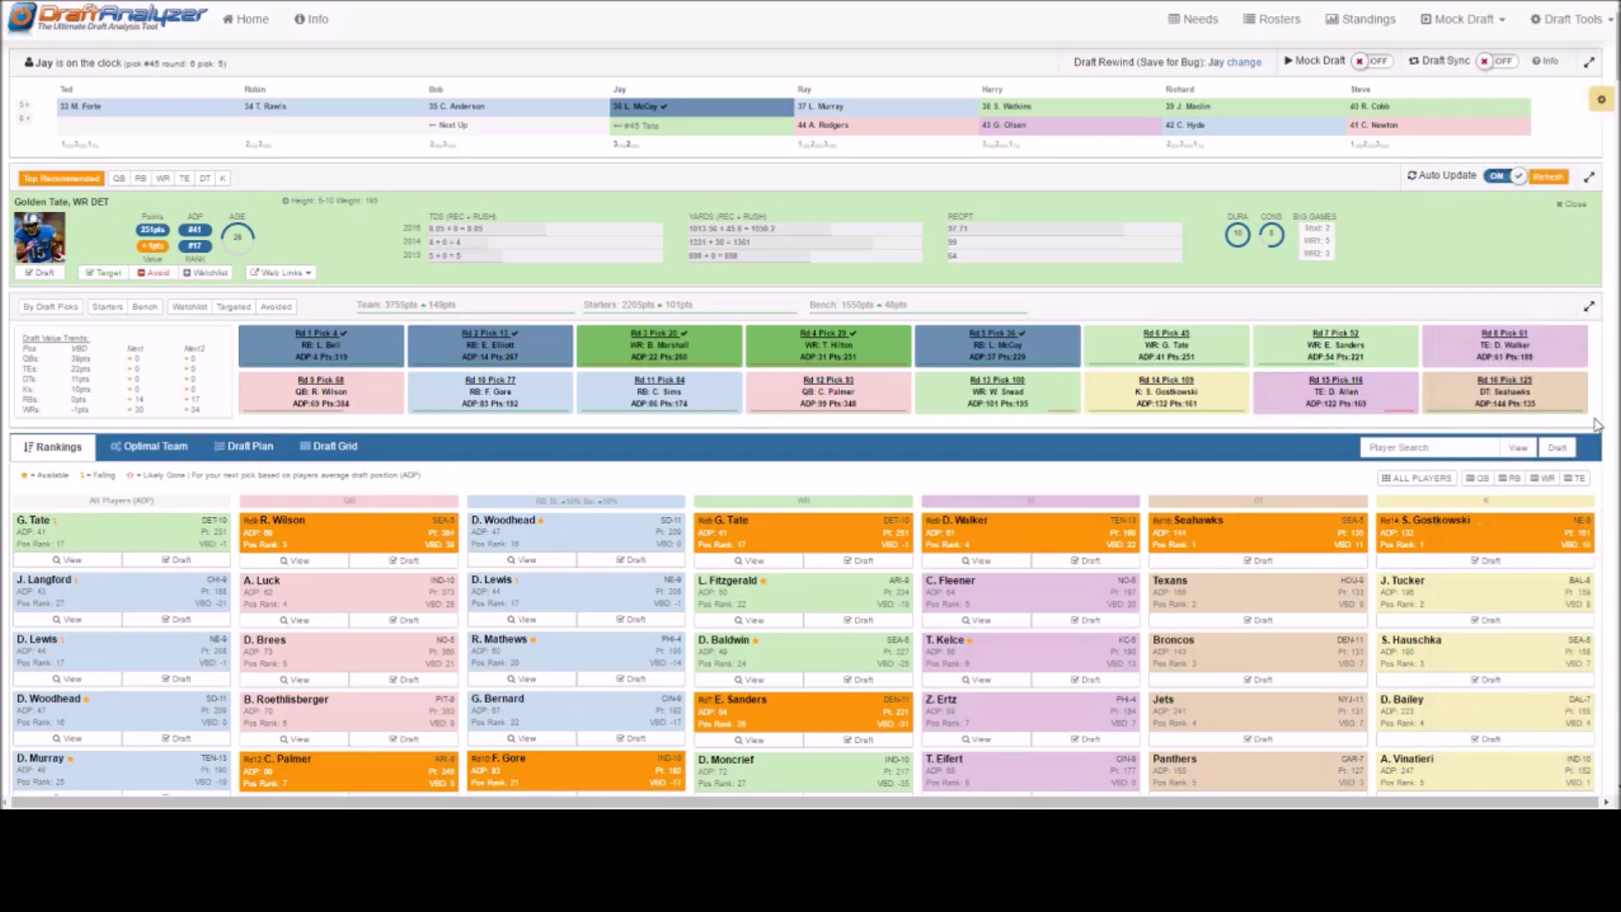
left_click(1600, 108)
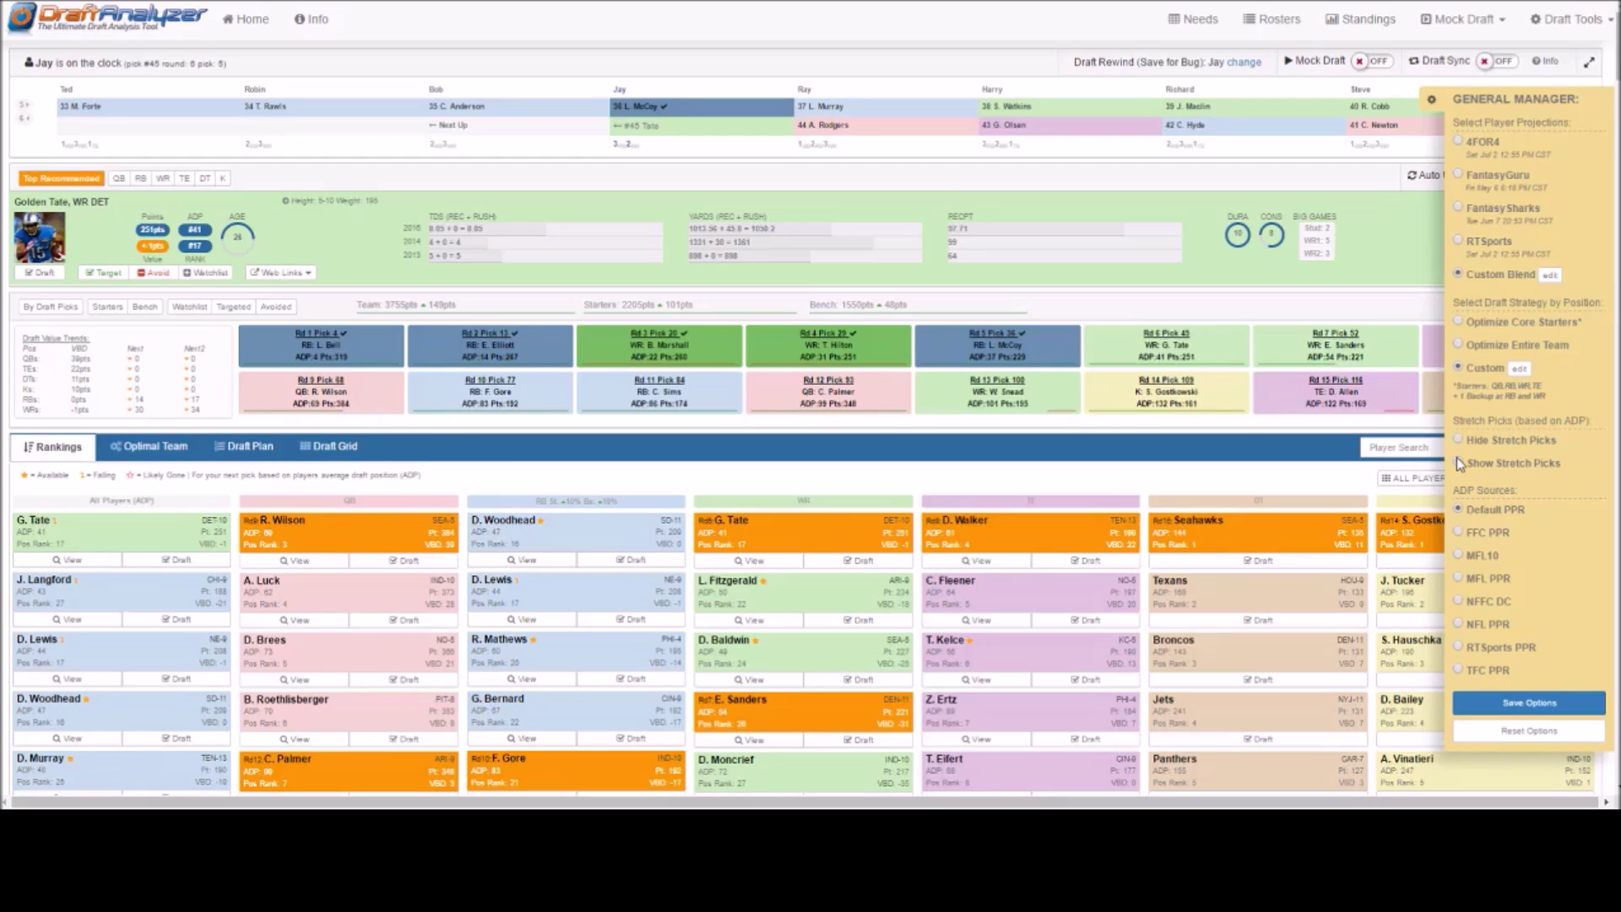
left_click(1459, 439)
left_click(1460, 624)
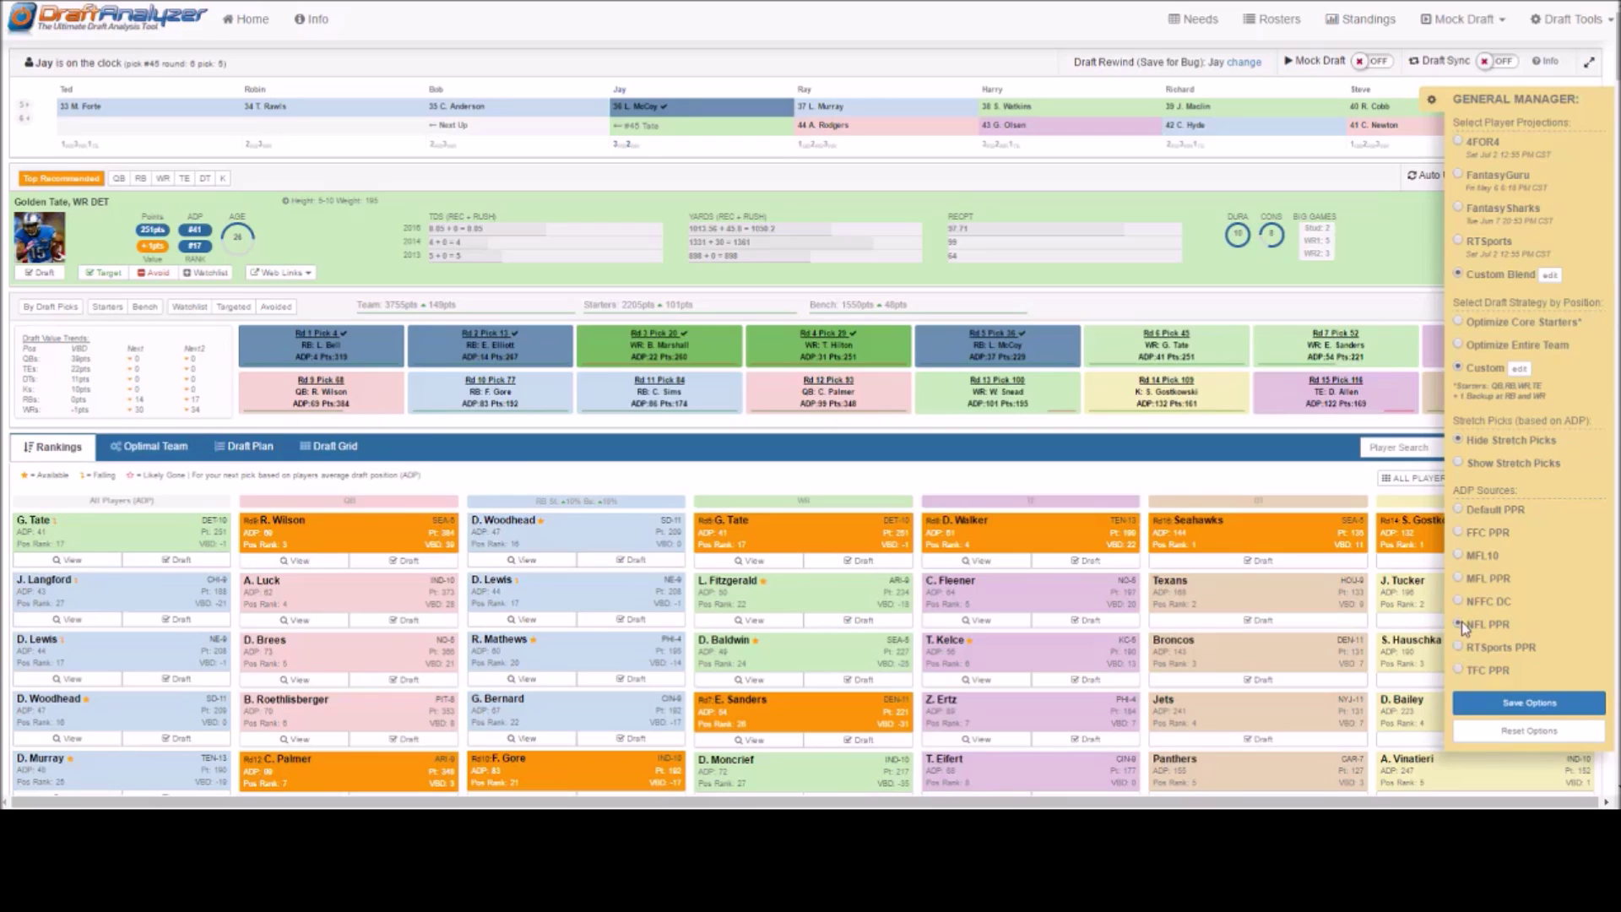